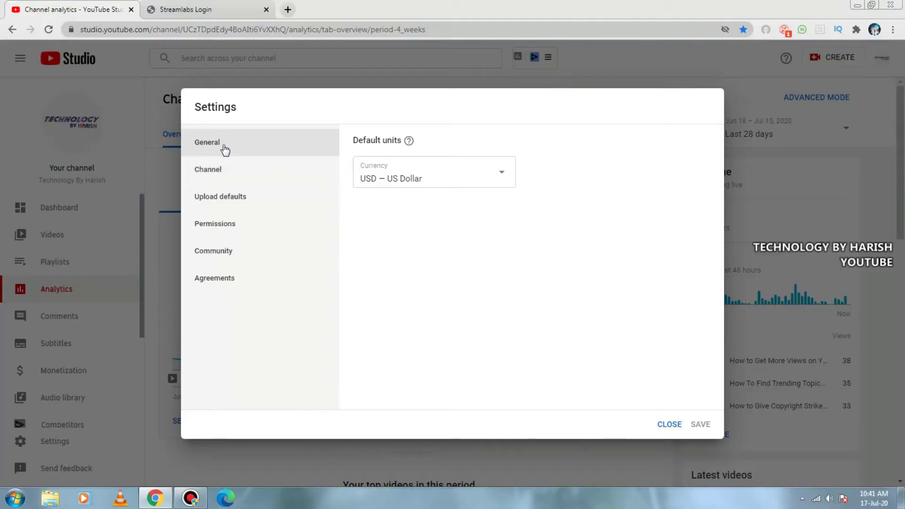
Step: Look over YouTube Studio's Community settings and Add moderator field, then switch to the Streamlabs login tab
left_click(226, 145)
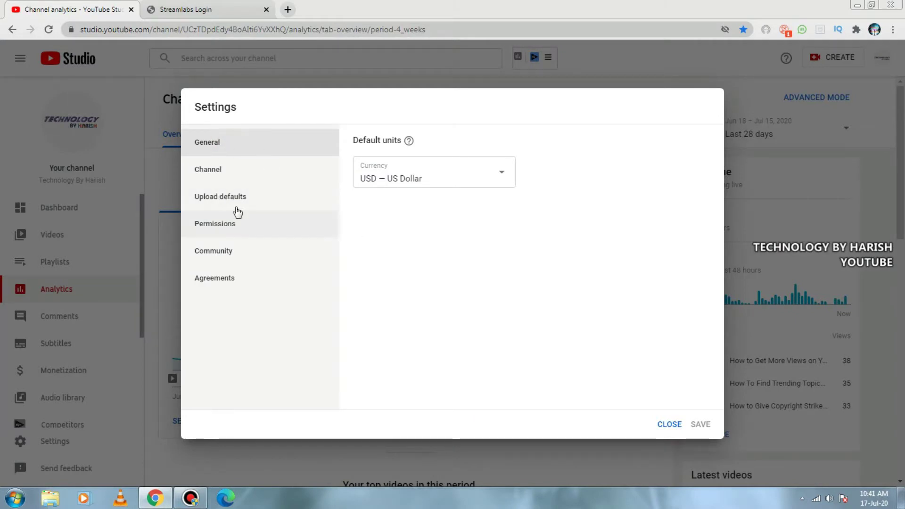
left_click(225, 250)
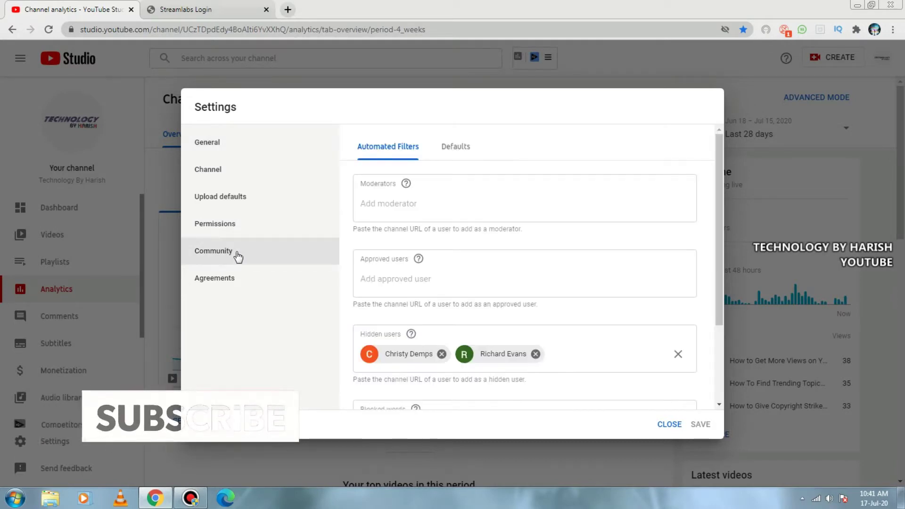
left_click(378, 204)
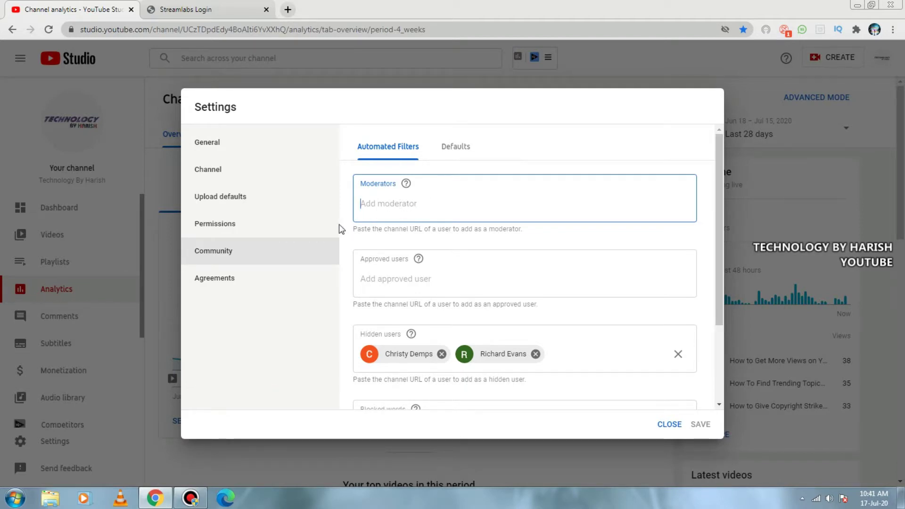
left_click(203, 6)
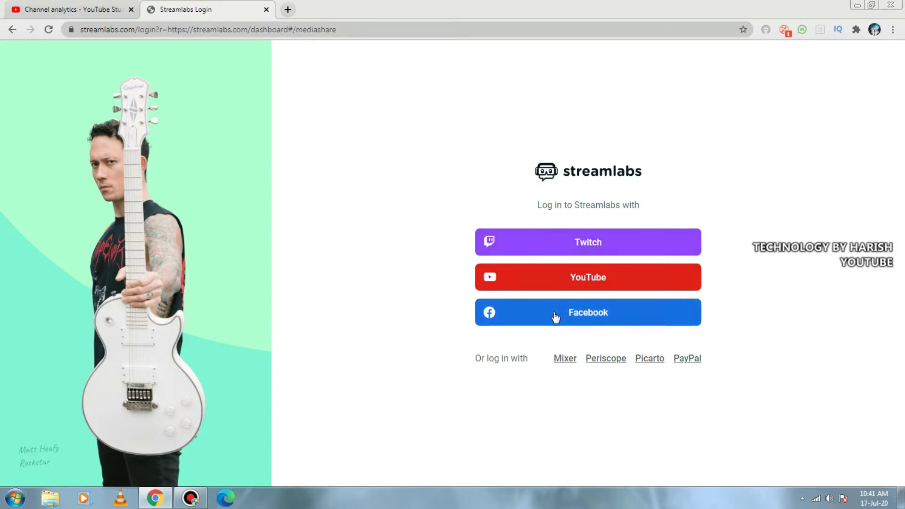
Step: Log in to Streamlabs with the YouTube button and the Google account
left_click(591, 280)
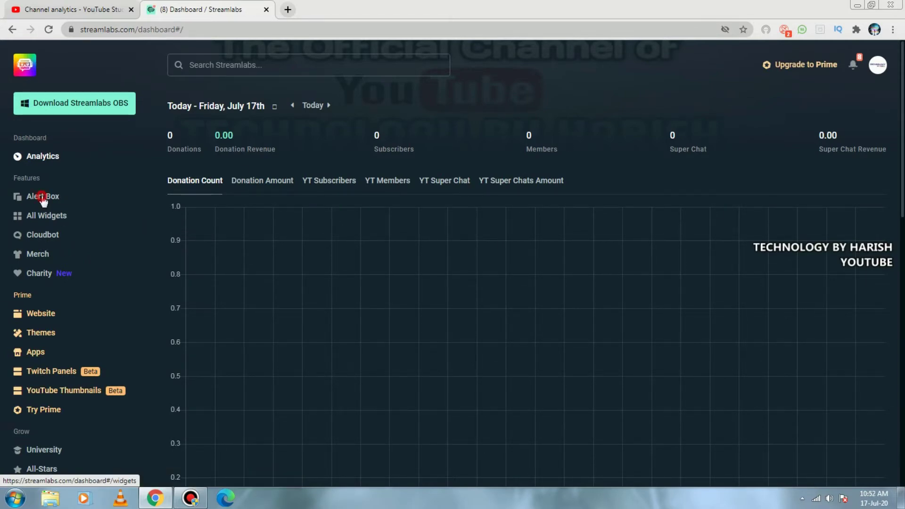
Step: Go through Alert Box and All Widgets in the sidebar to reach Cloudbot's Mod Tools tab
left_click(41, 198)
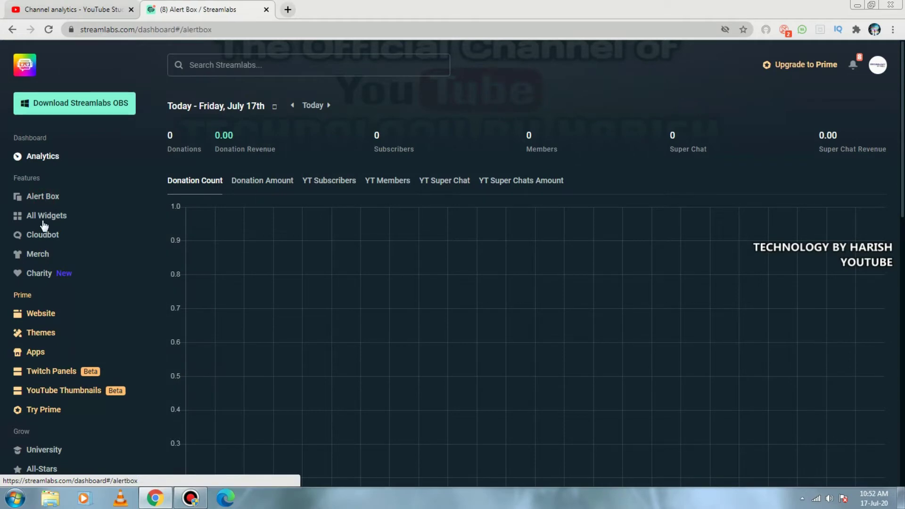
left_click(44, 221)
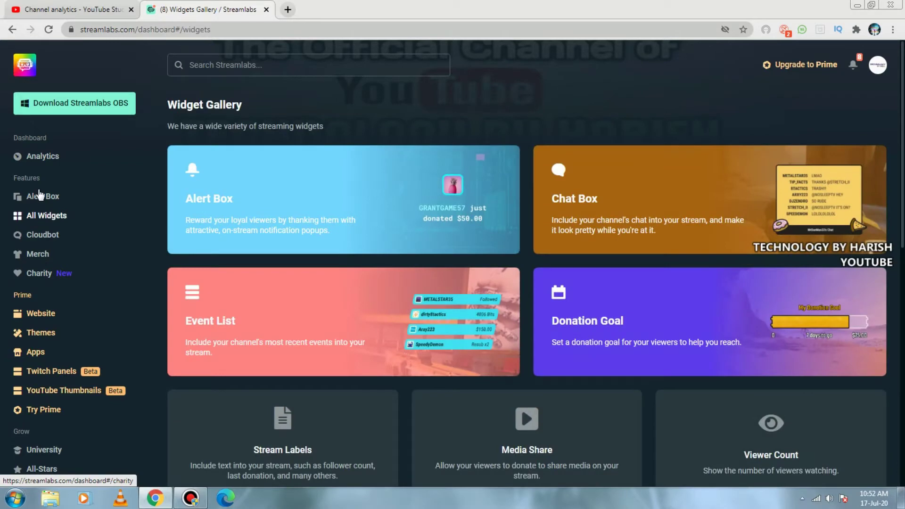
left_click(41, 196)
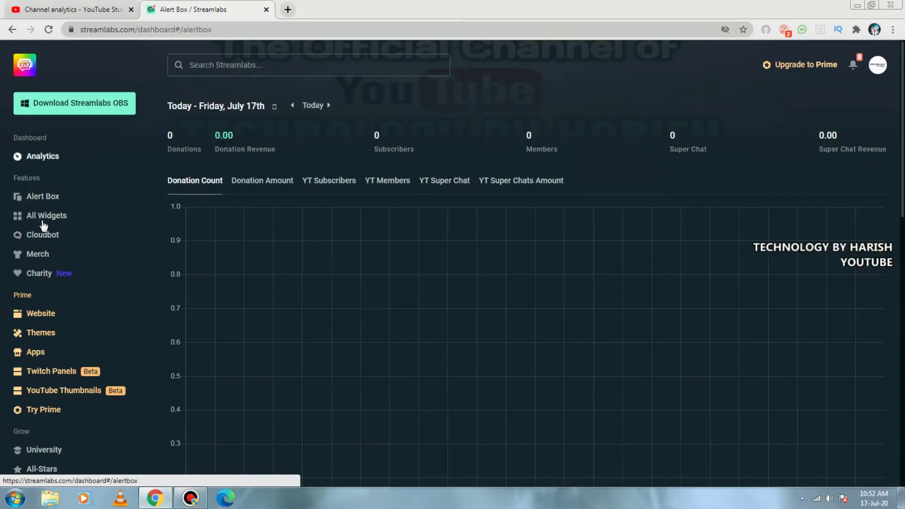
left_click(44, 220)
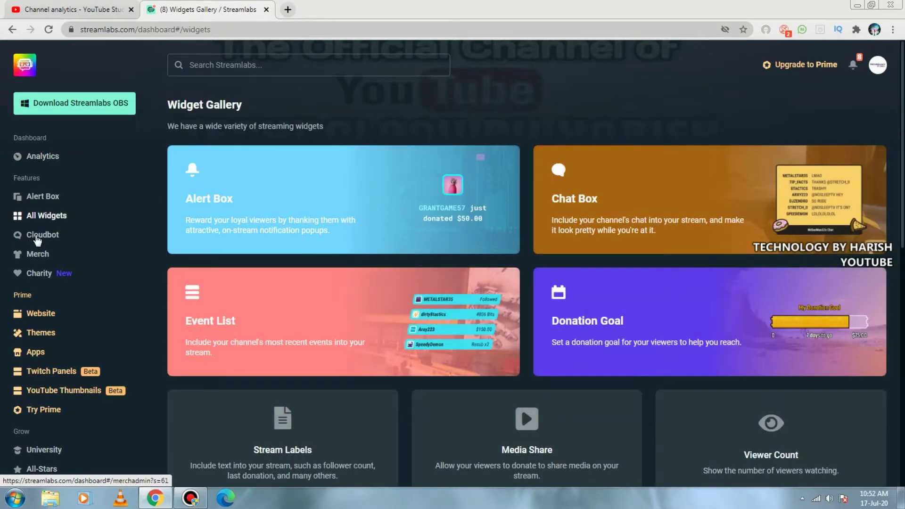
left_click(39, 240)
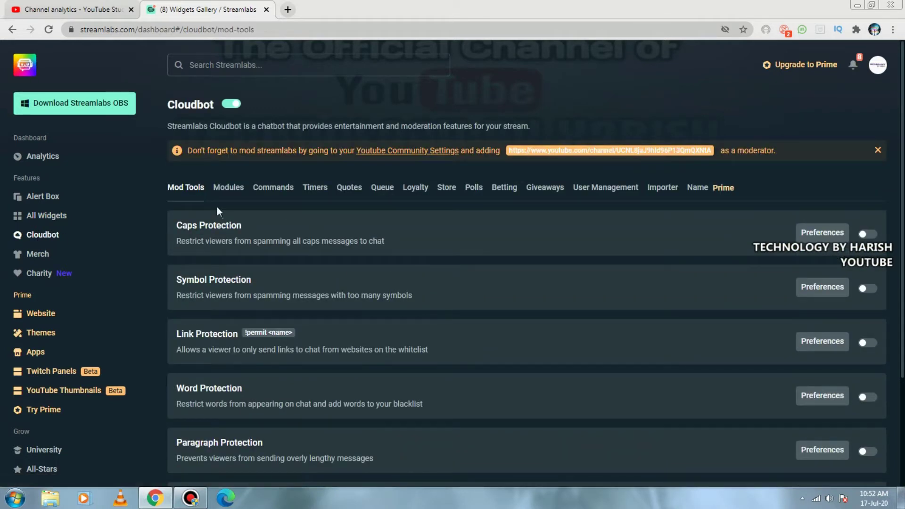
left_click(273, 187)
mouse_move(174, 225)
left_mouse_down()
mouse_move(262, 224)
mouse_move(174, 223)
left_mouse_up()
left_click(175, 225)
Step: Open Caps Protection preferences and set Auto Permit to Subscribers
left_click(817, 234)
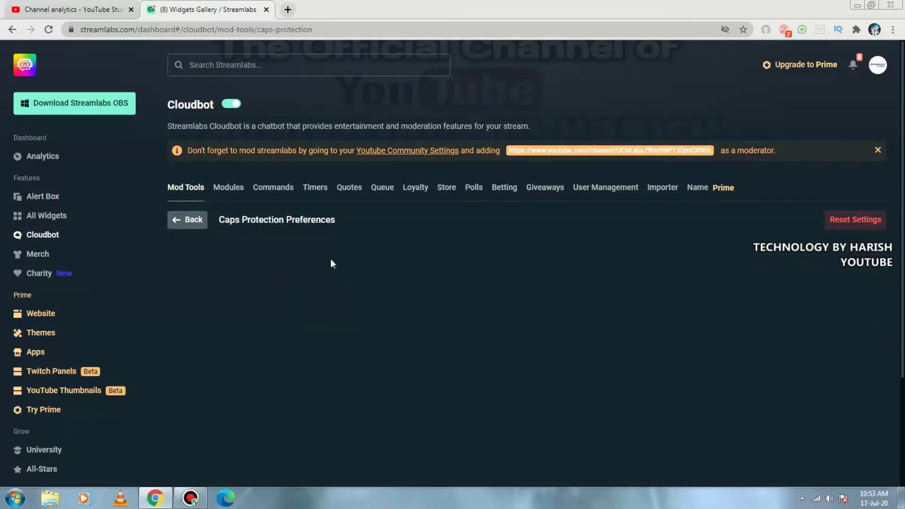
scroll(278, 246, "down", 1)
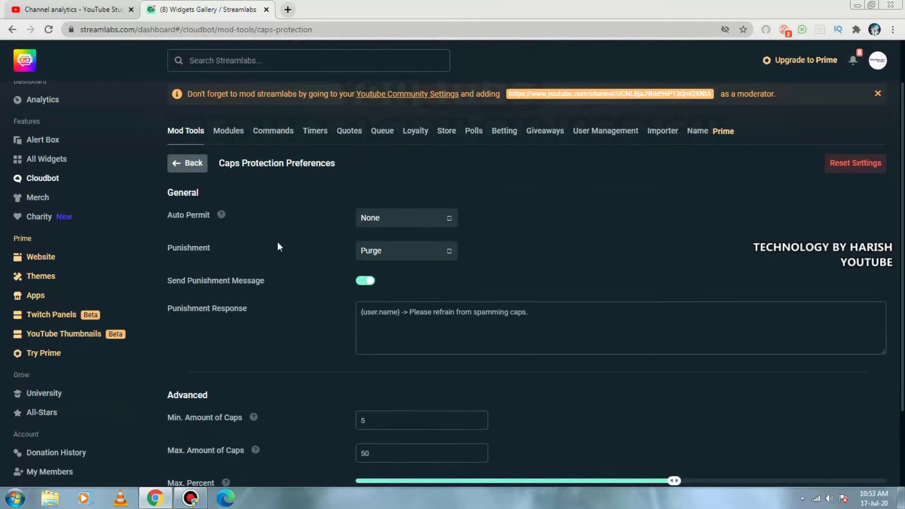
left_click_drag(167, 193, 222, 193)
left_click(238, 191)
left_click(299, 224)
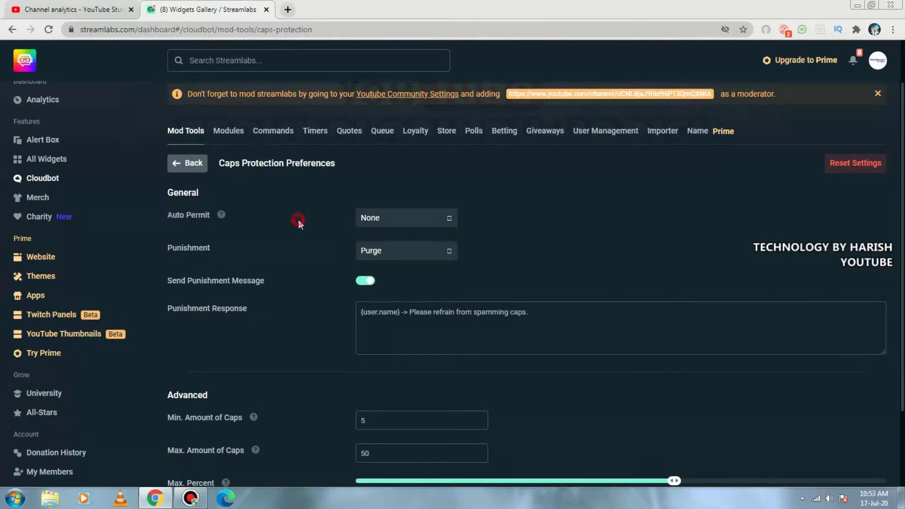
left_click(393, 223)
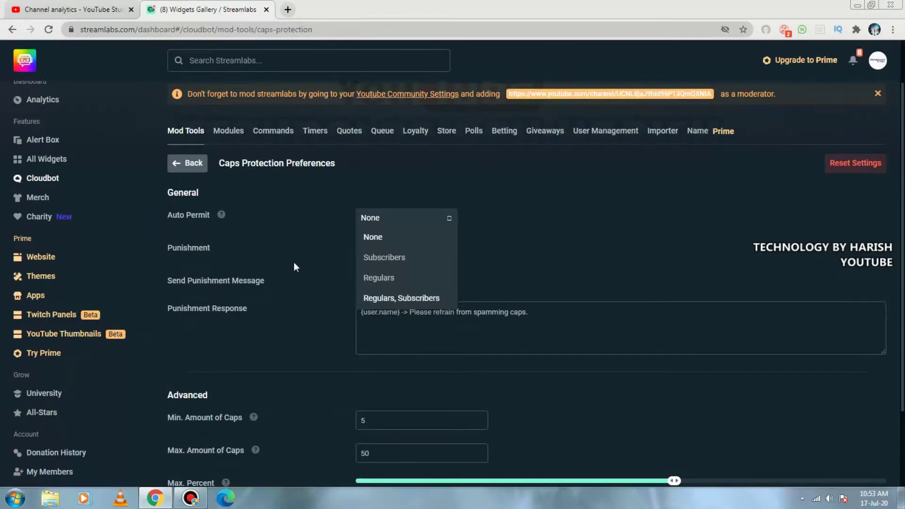
left_click(379, 262)
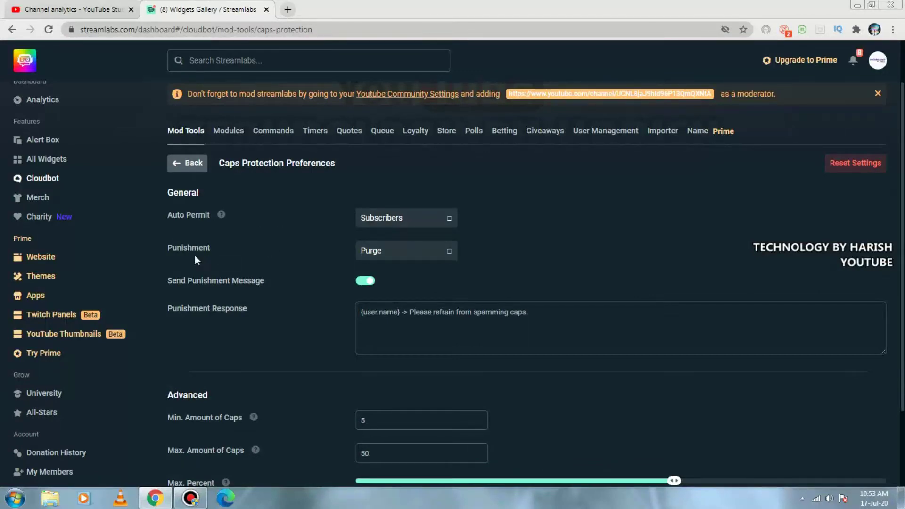
Step: Set the Caps Protection punishment to Timeout and clear the Punishment Duration field
left_click(405, 250)
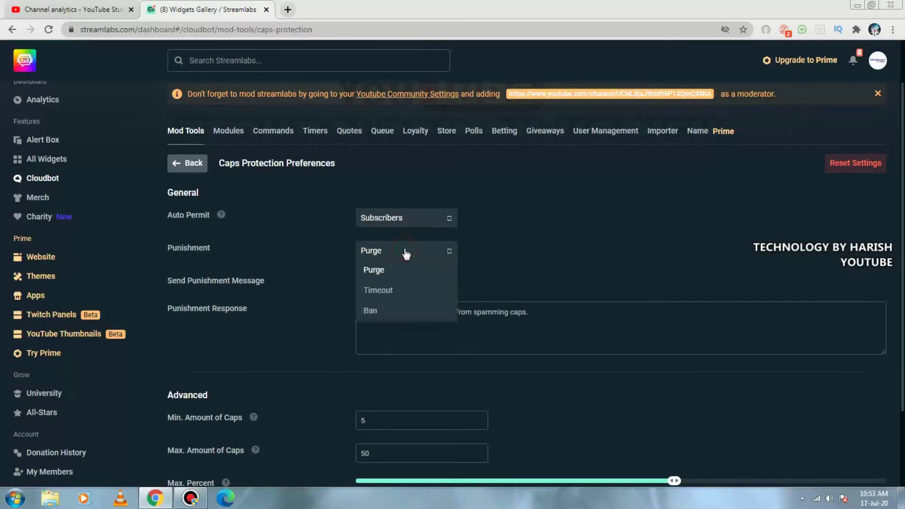
left_click(380, 291)
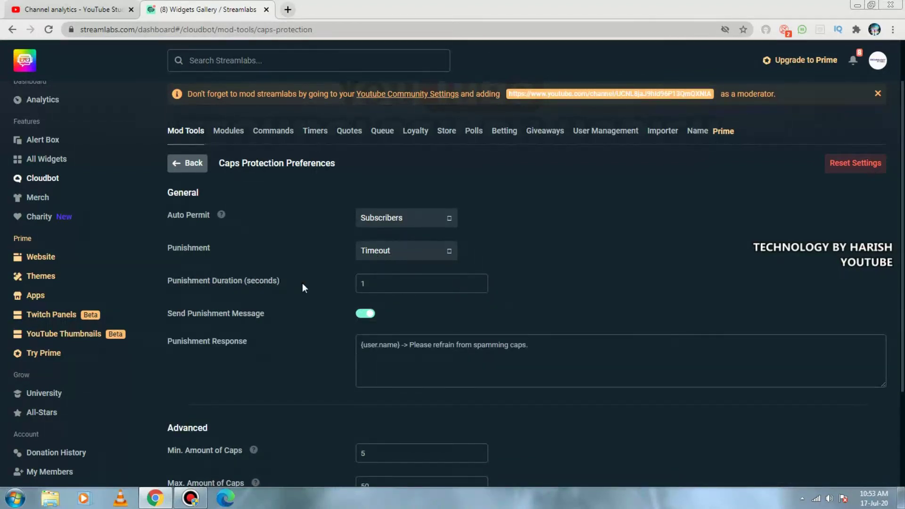
left_click(376, 285)
key("Down")
key("BackSpace")
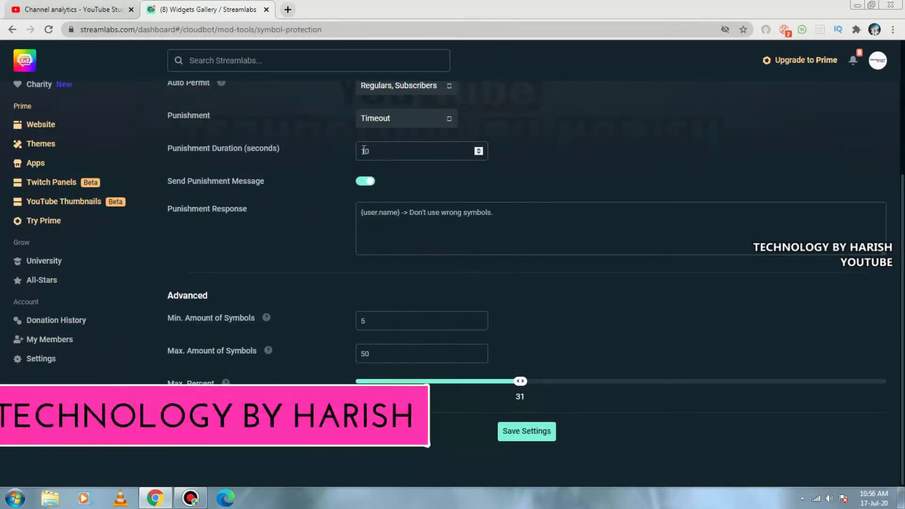
Step: Save Symbol Protection's 10-second Timeout settings and go back to the Mod Tools list
scroll(460, 292, "up", 3)
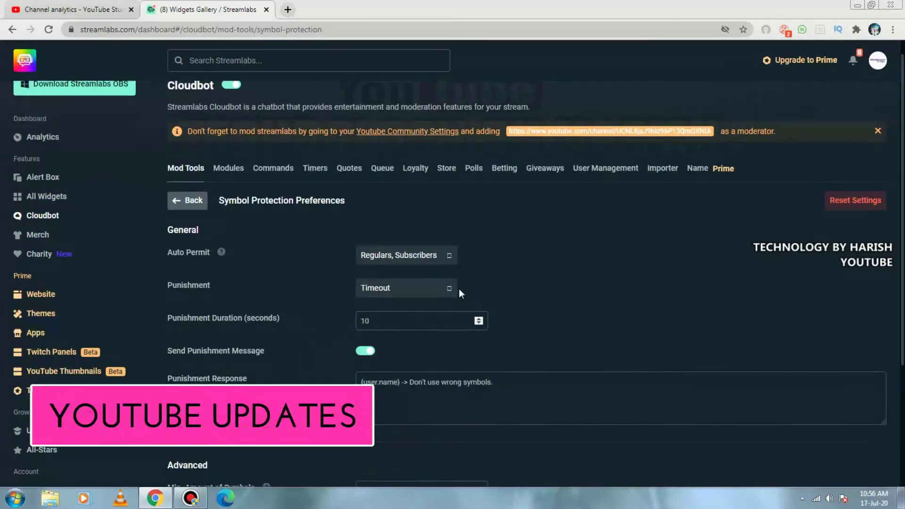
scroll(460, 292, "down", 2)
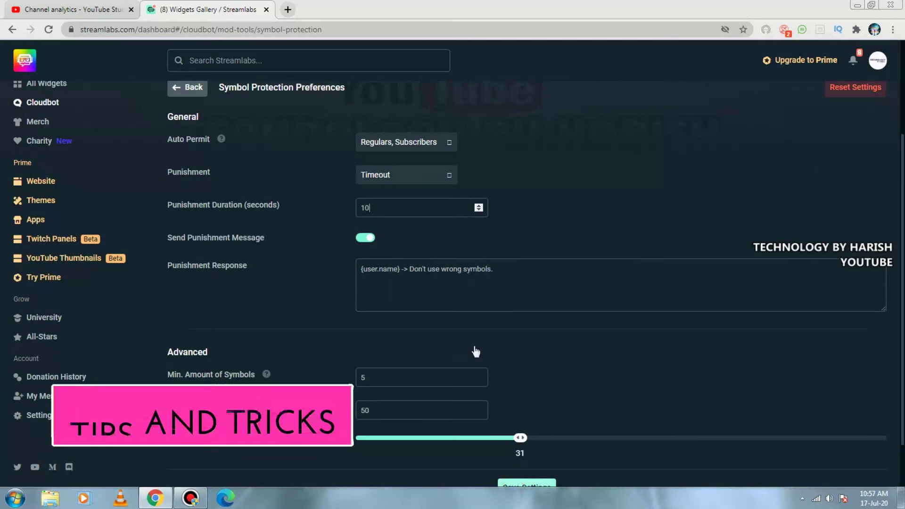
scroll(474, 347, "down", 2)
left_click(525, 432)
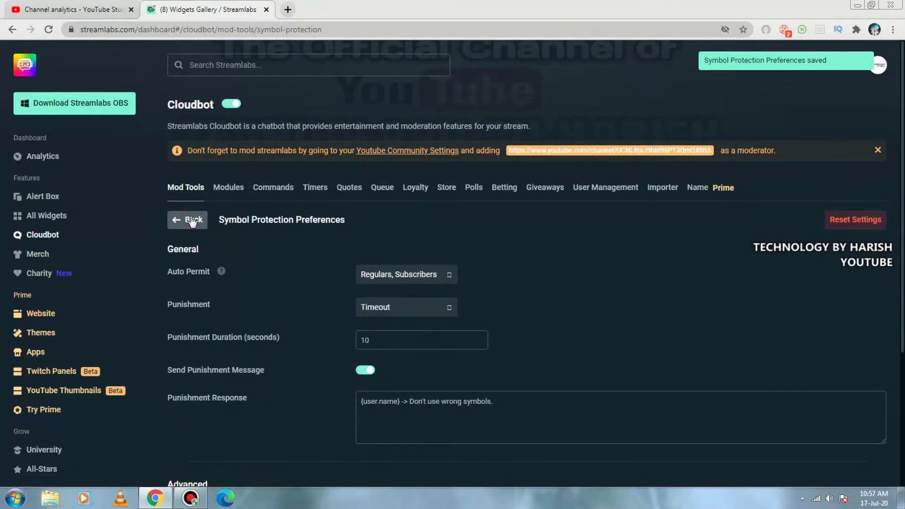
left_click(191, 220)
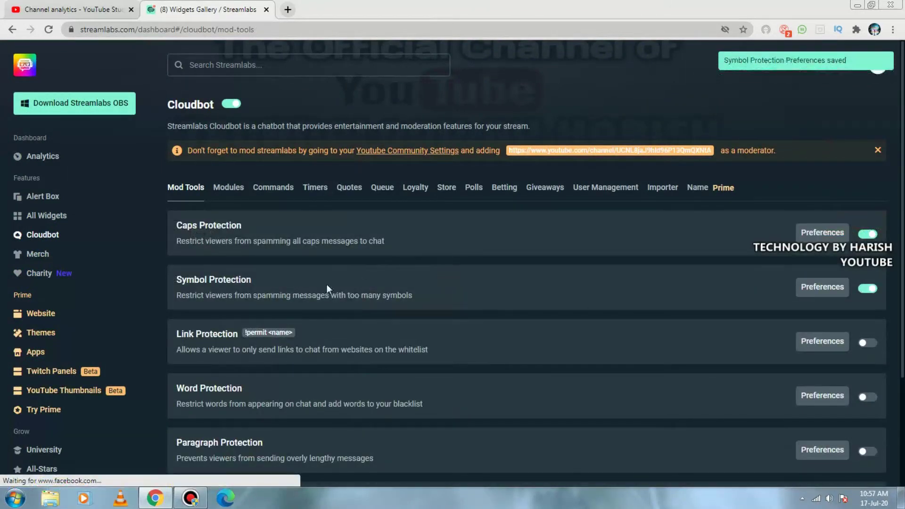
Step: Toggle Link Protection on and open its preferences, showing Auto Permit None and Purge punishment
scroll(327, 284, "down", 1)
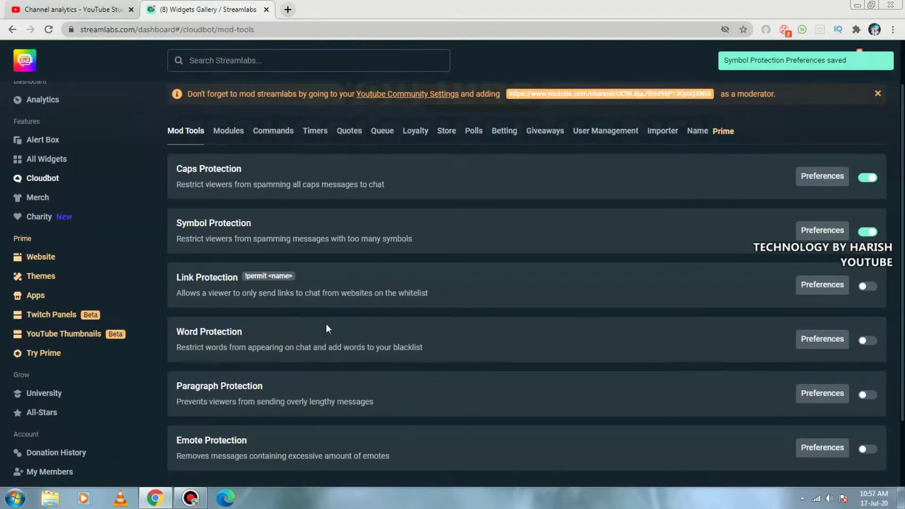
left_click(864, 286)
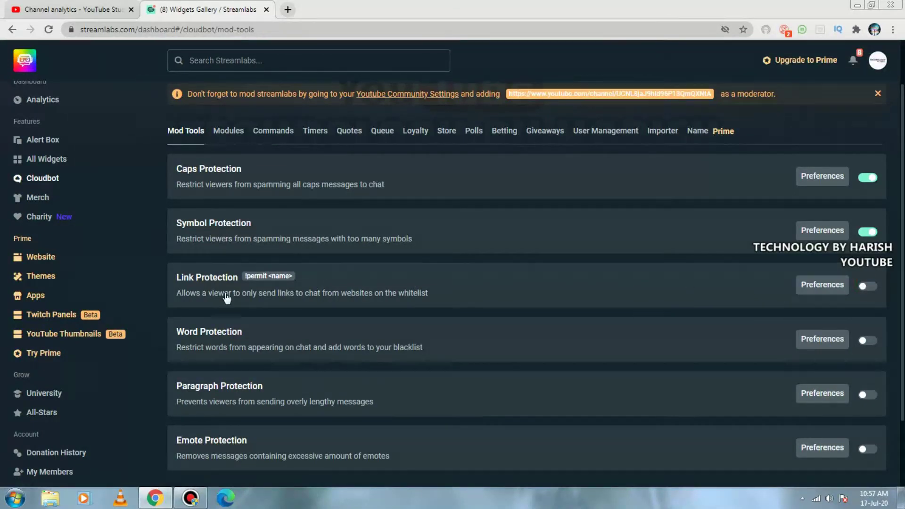
left_click(803, 286)
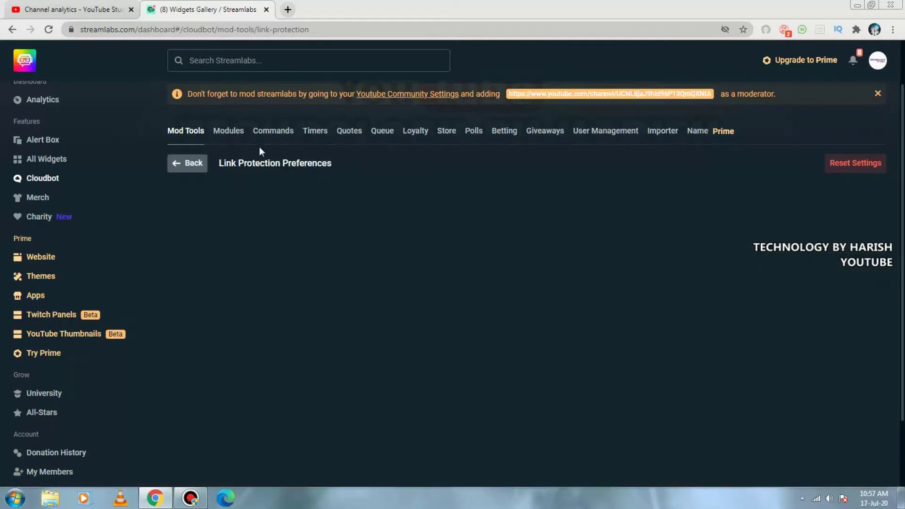
left_click_drag(217, 163, 321, 161)
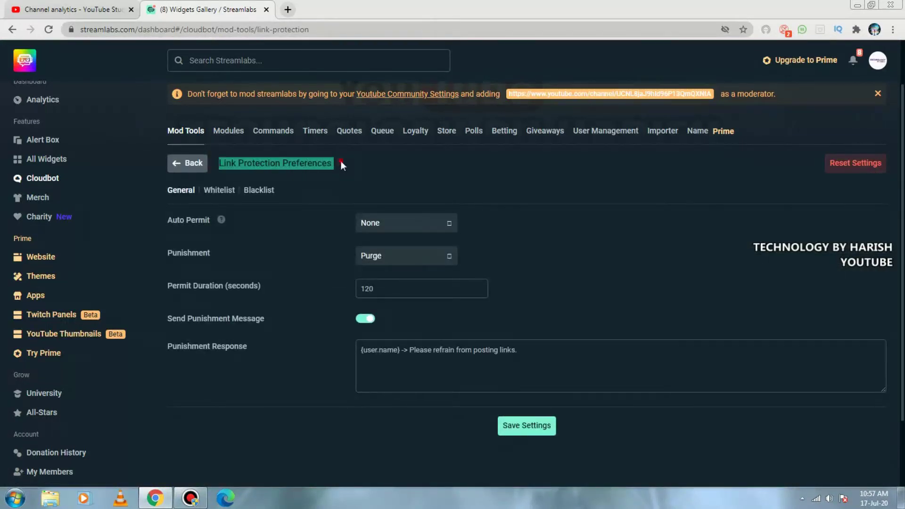
Step: Check Link Protection's Whitelist and Blacklist tabs, then return to General
left_click(341, 160)
left_click(220, 191)
left_click(259, 192)
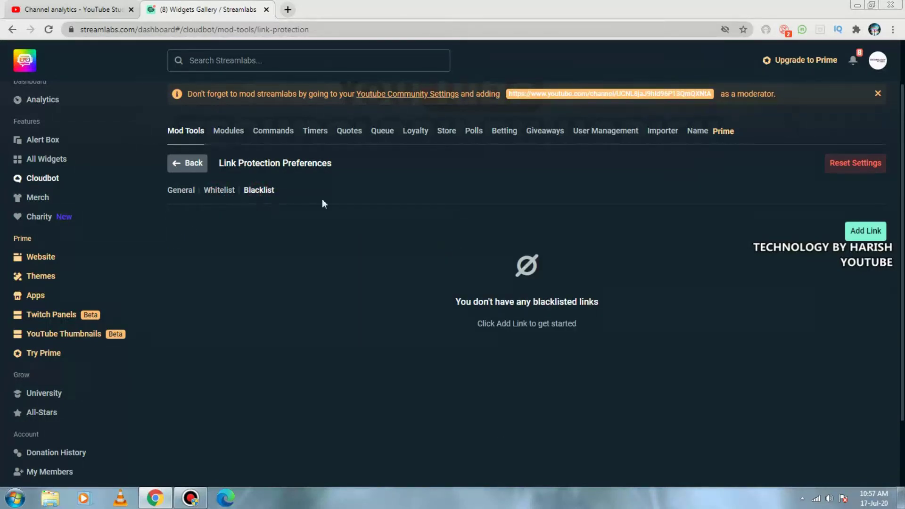
left_click(179, 193)
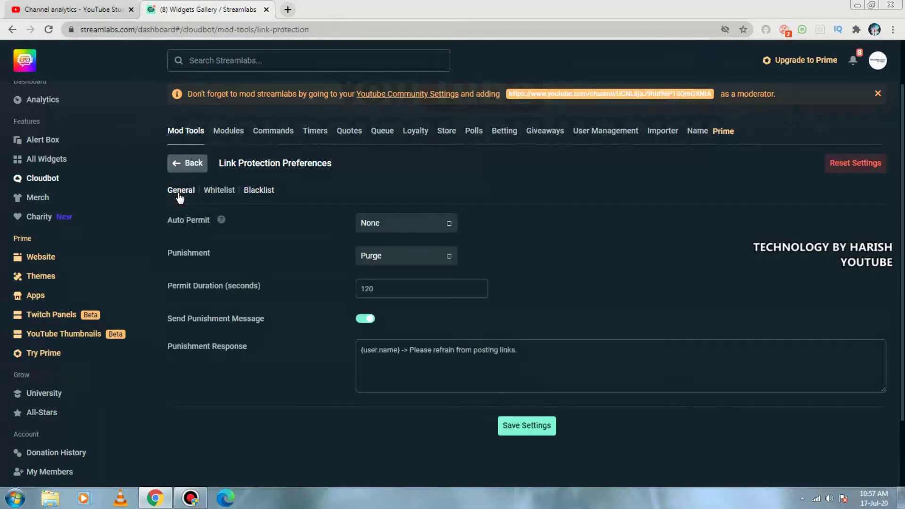
Step: Keep Auto Permit at None and set the Link Protection punishment to Ban
left_click(404, 230)
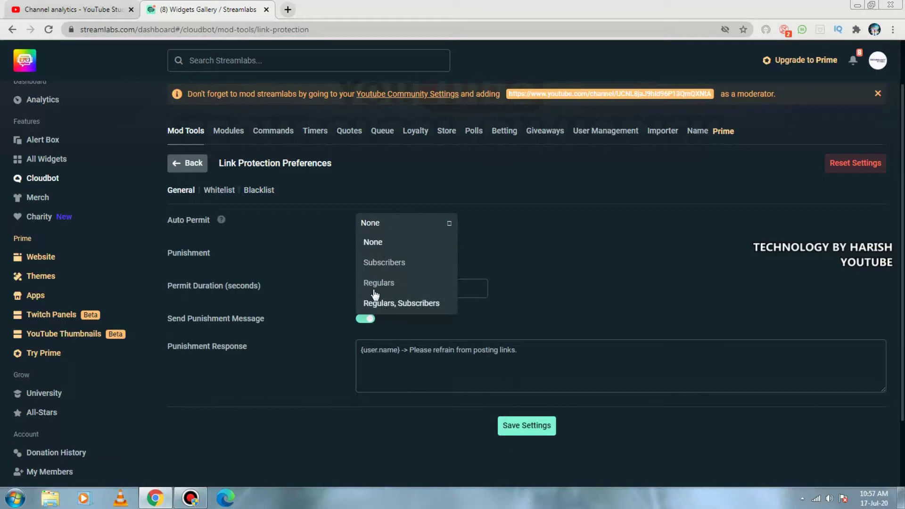
left_click(377, 244)
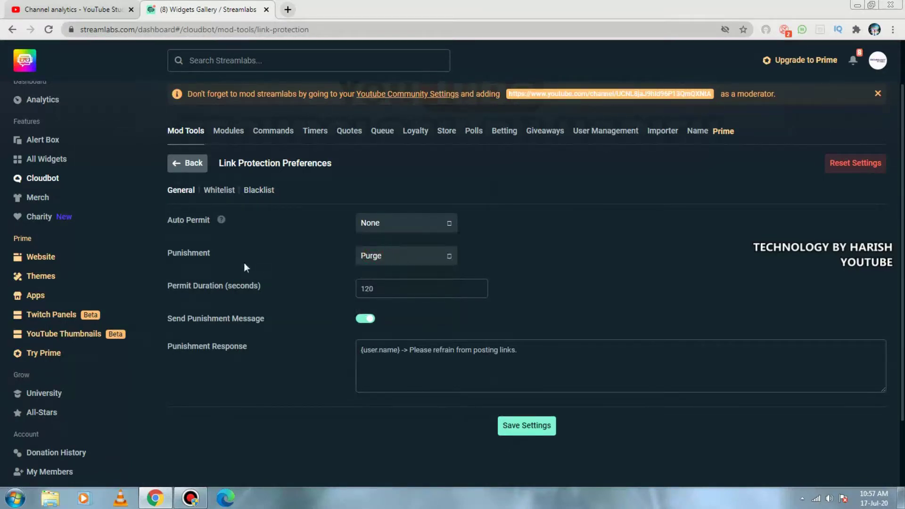
left_click(379, 257)
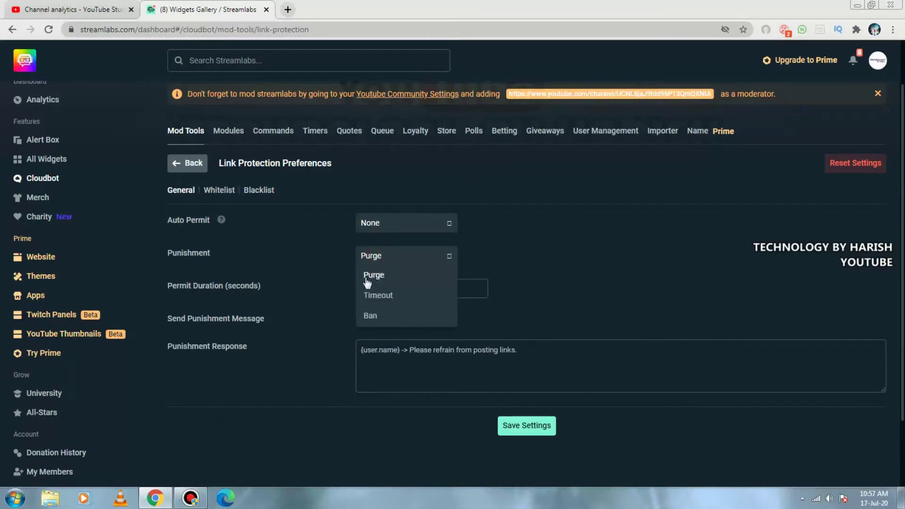
left_click(373, 314)
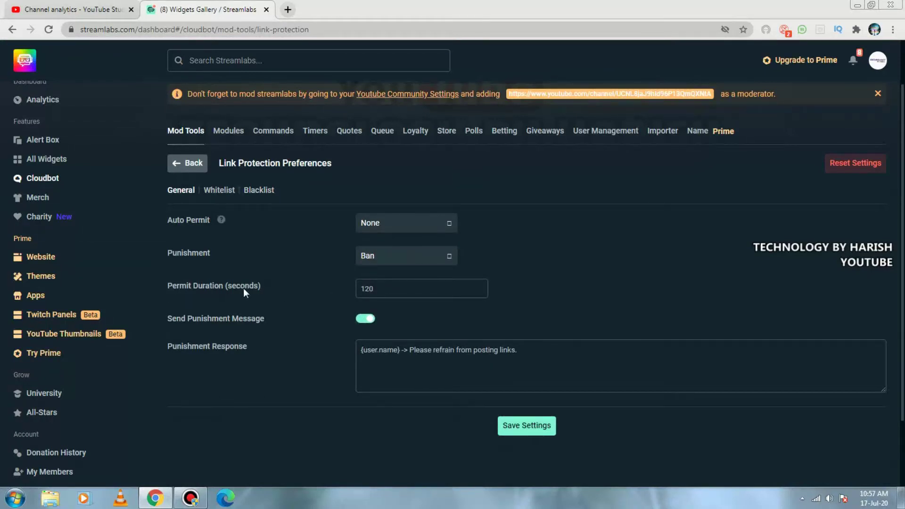
left_click(374, 288)
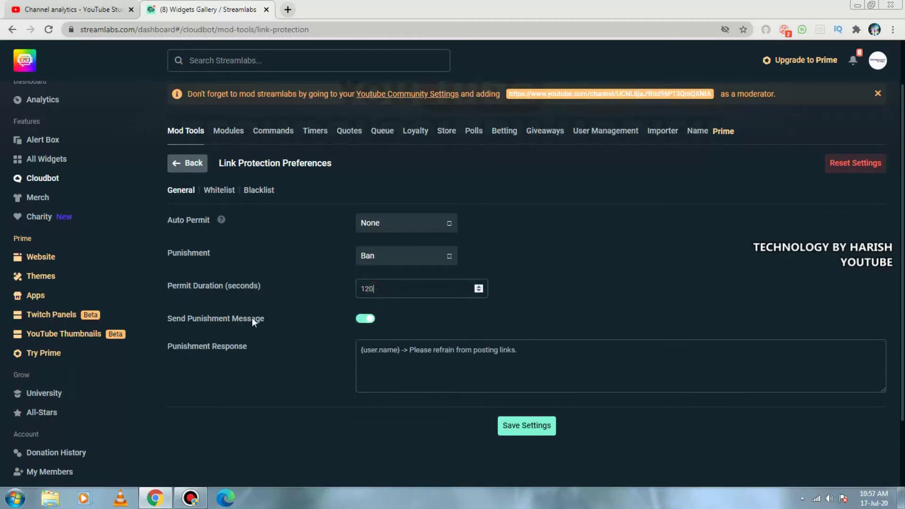